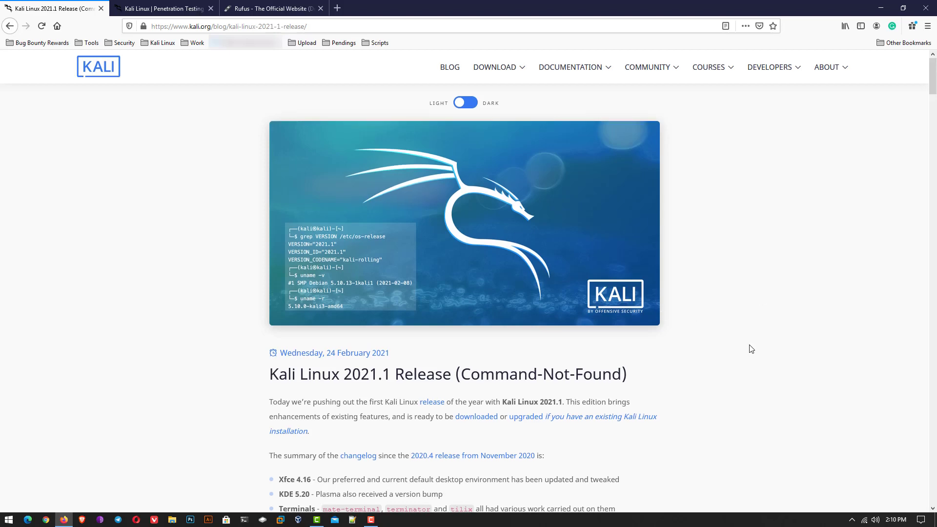
Scroll through the Kali Linux 2021.1 release blog post
scroll(748, 349, "down", 5)
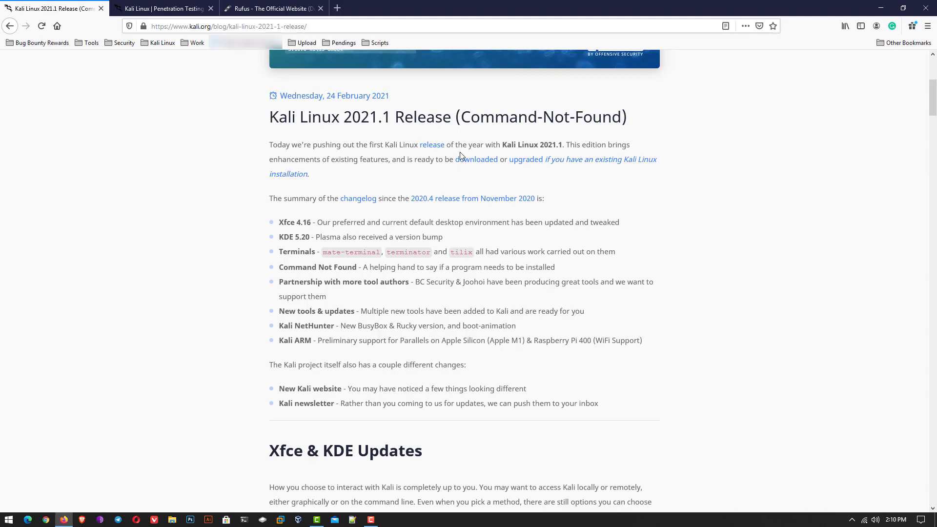
scroll(460, 155, "down", 15)
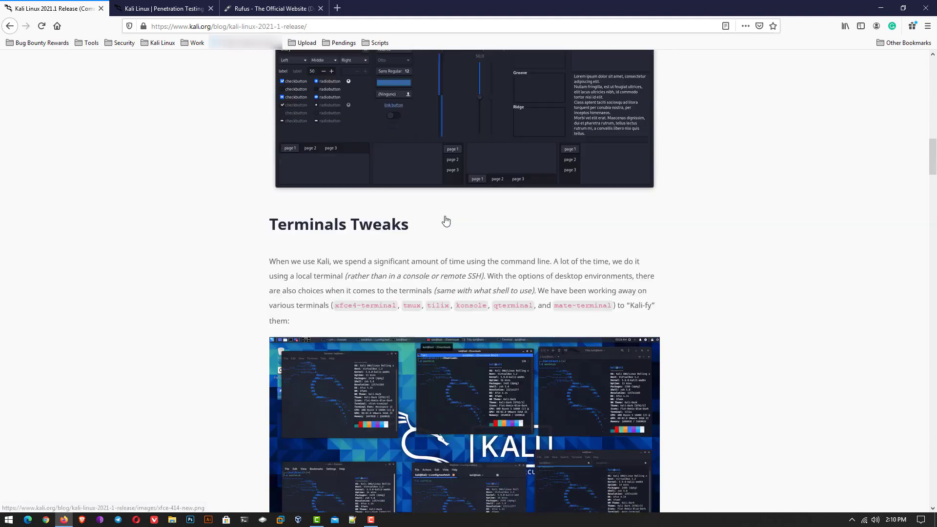
scroll(445, 221, "down", 20)
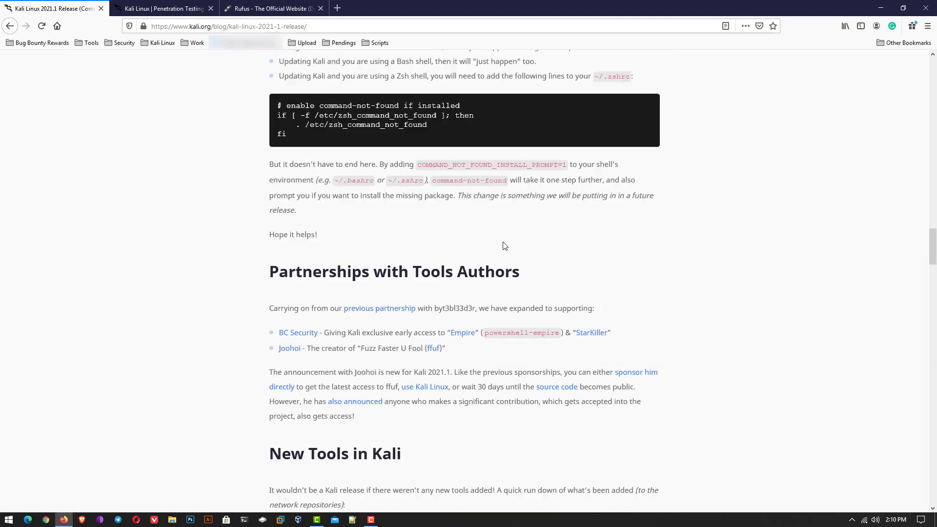
scroll(504, 246, "down", 4)
scroll(504, 245, "up", 15)
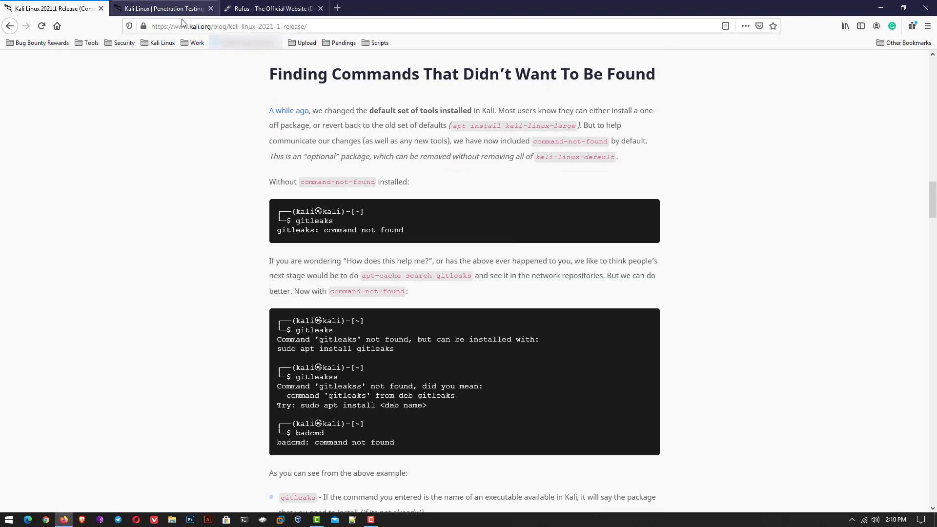
Open the Kali Linux Downloads page from kali.org, browse the image list, then switch to the Rufus tab
left_click(182, 11)
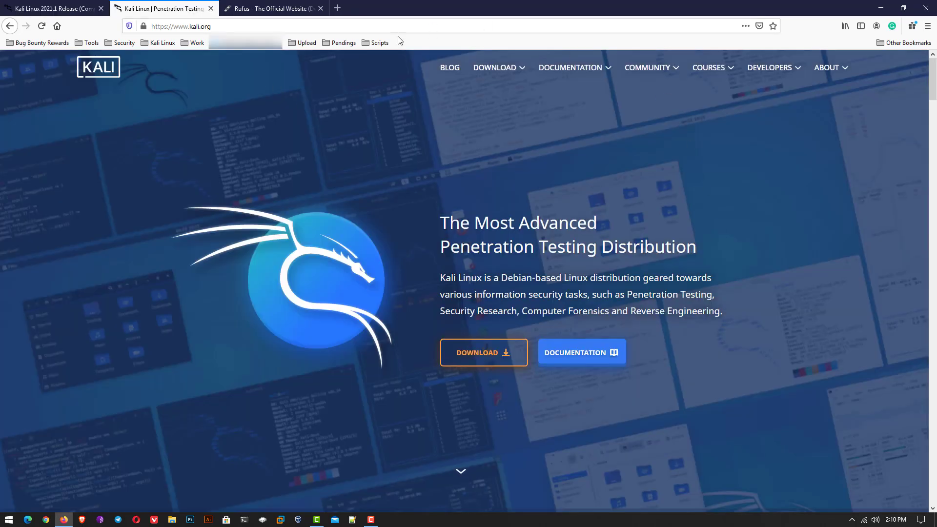
left_click(483, 367)
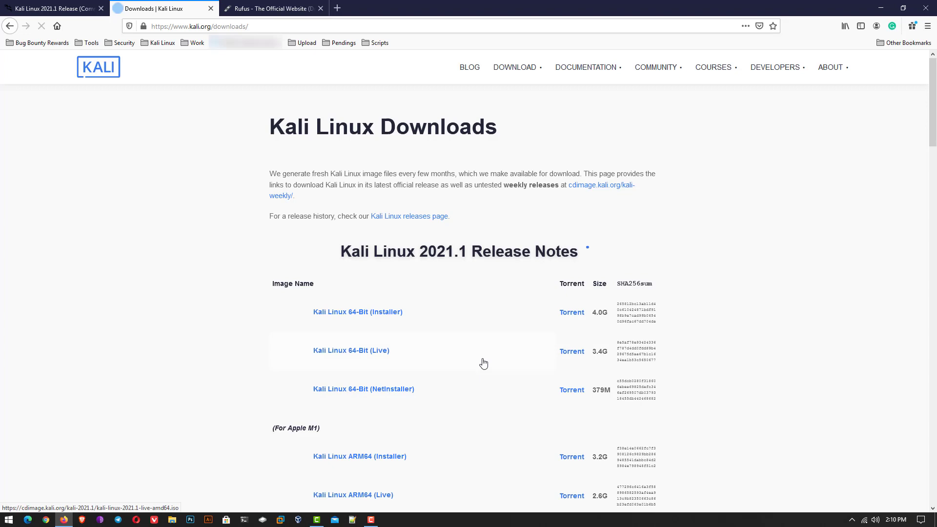
scroll(438, 274, "down", 6)
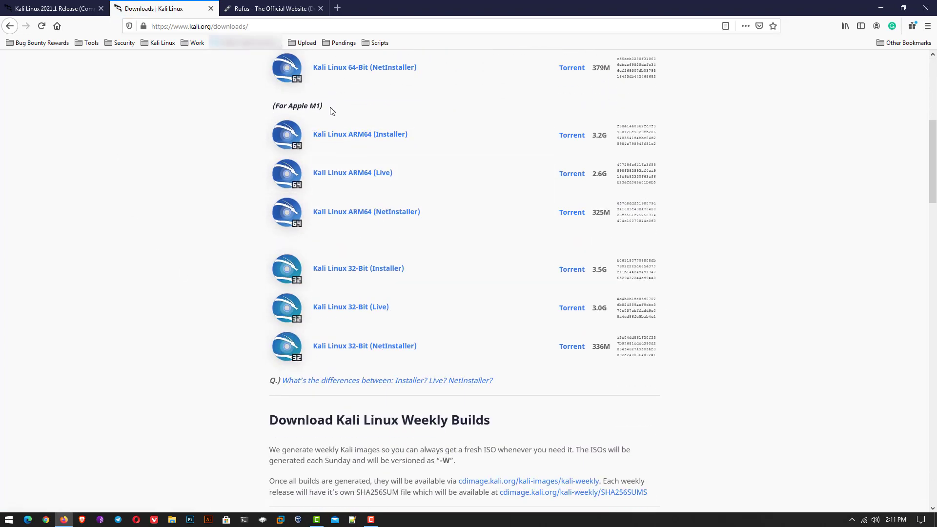
scroll(342, 293, "down", 4)
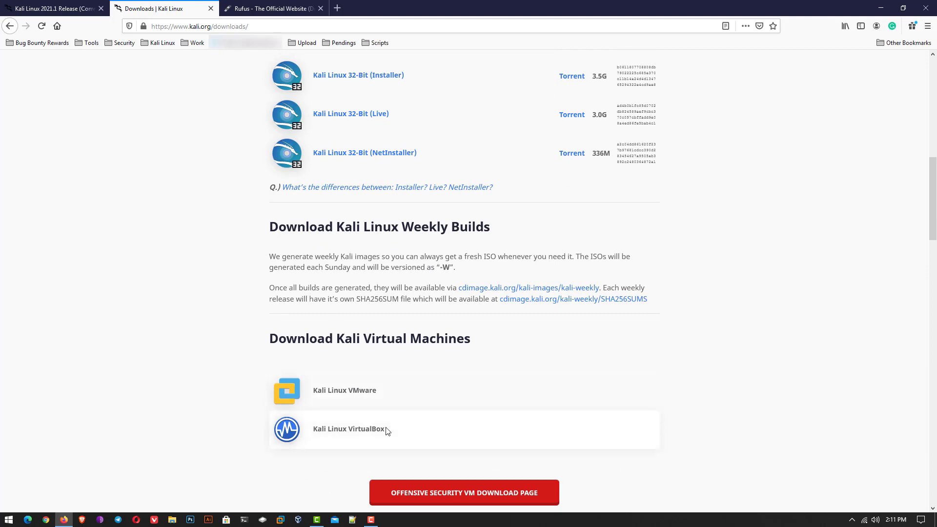
scroll(389, 428, "down", 2)
key("ctrl+Tab")
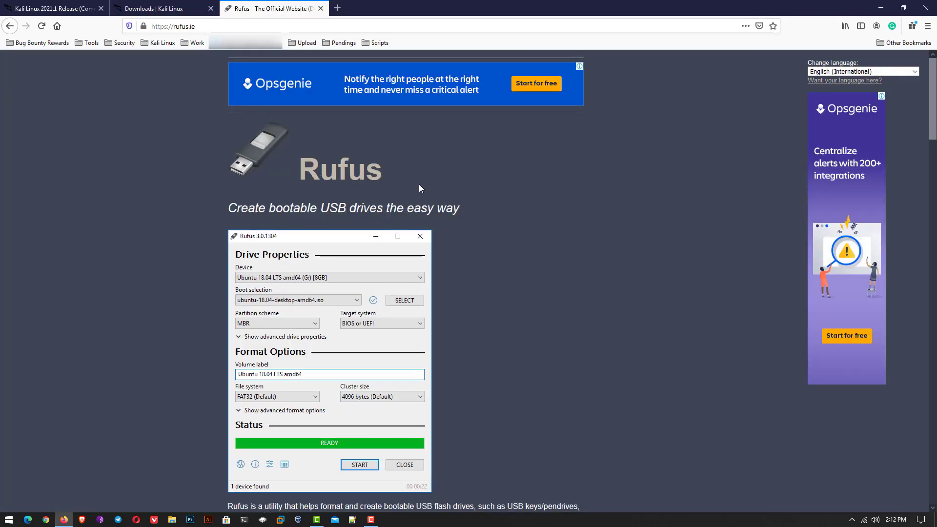
Scroll rufus.ie down to the Download section offering Rufus 3.13 and Rufus 3.13 Portable
scroll(165, 147, "down", 4)
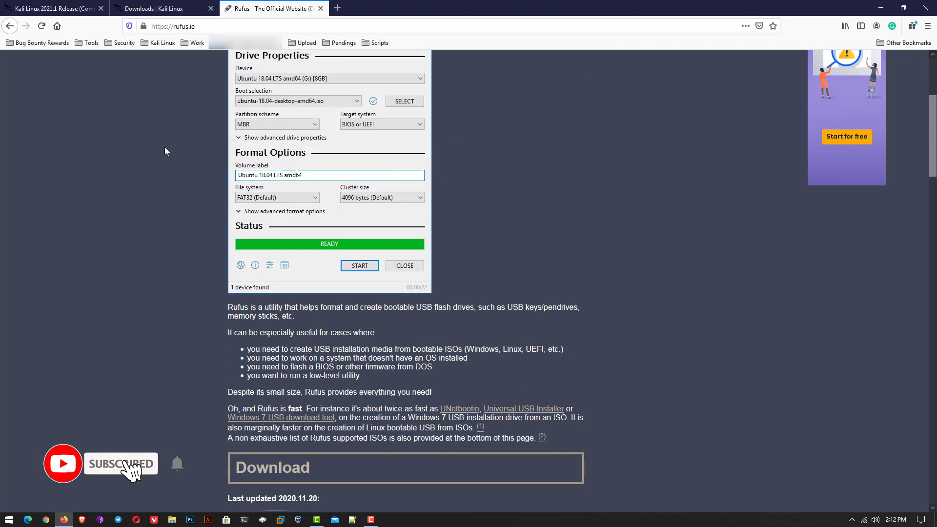
scroll(356, 187, "down", 5)
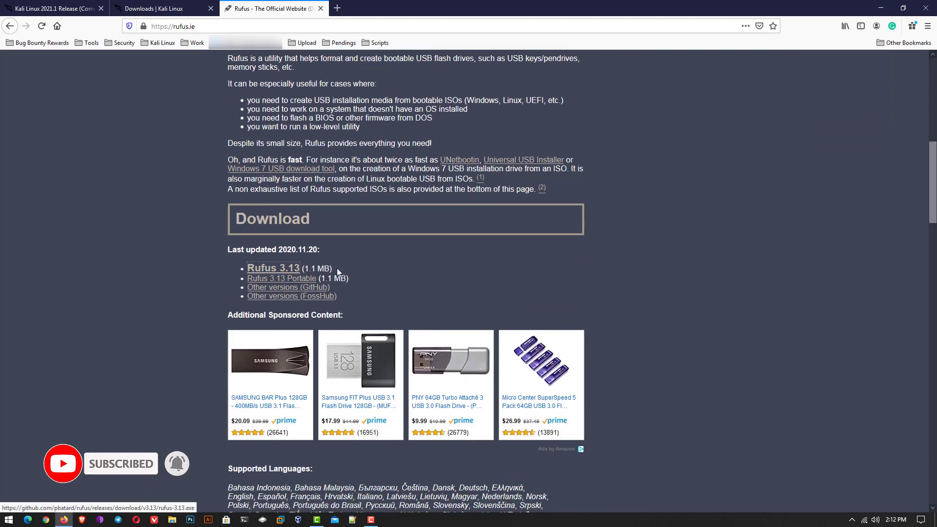
Launch Rufus 3.13 with the 16 GB YA3 (K:) drive and the kali-linux-2021.1-installer-amd64 ISO
left_click(880, 8)
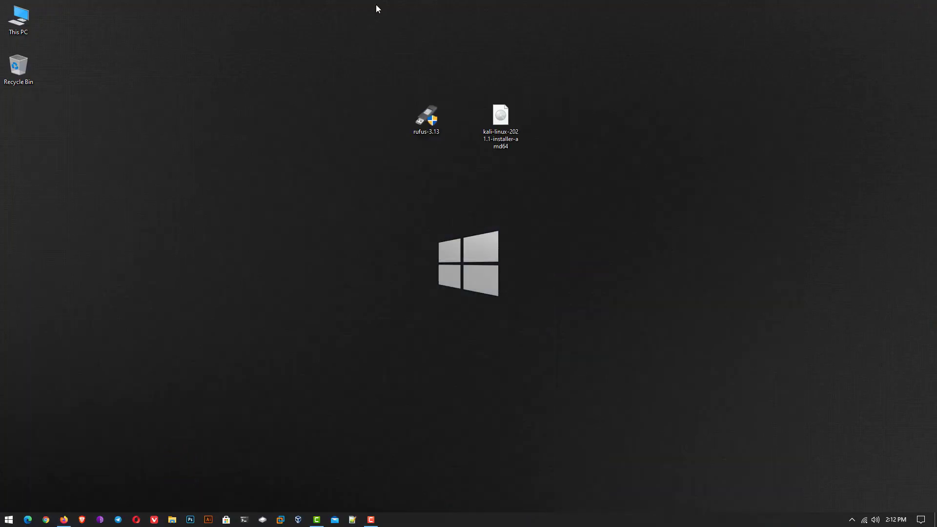
double_click(426, 117)
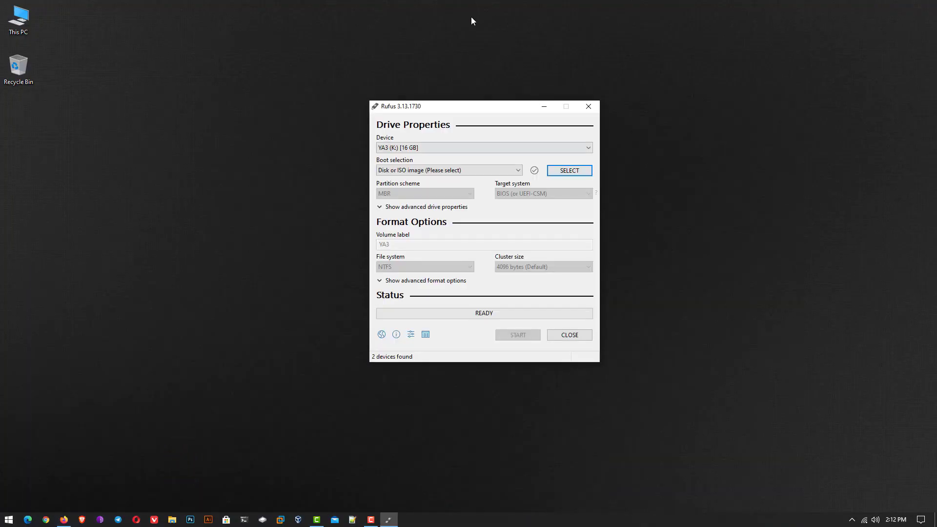
left_click(476, 146)
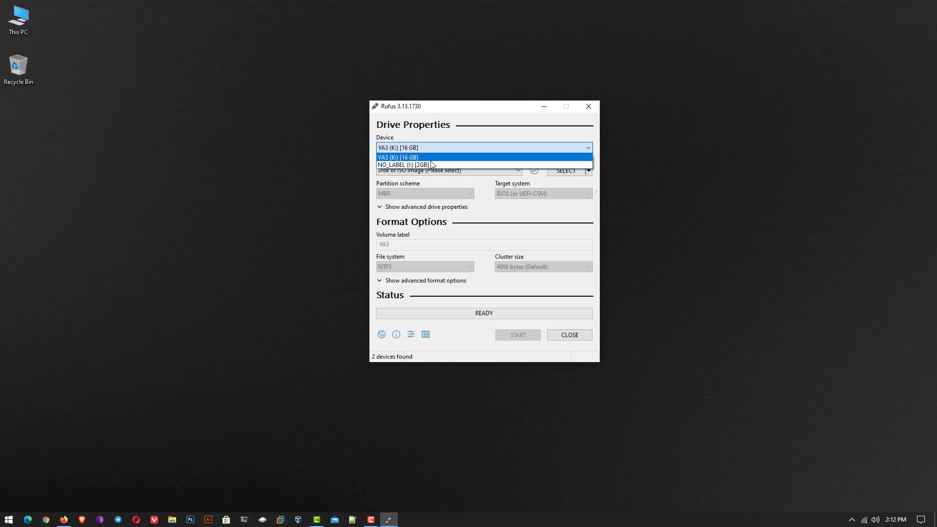
left_click(393, 159)
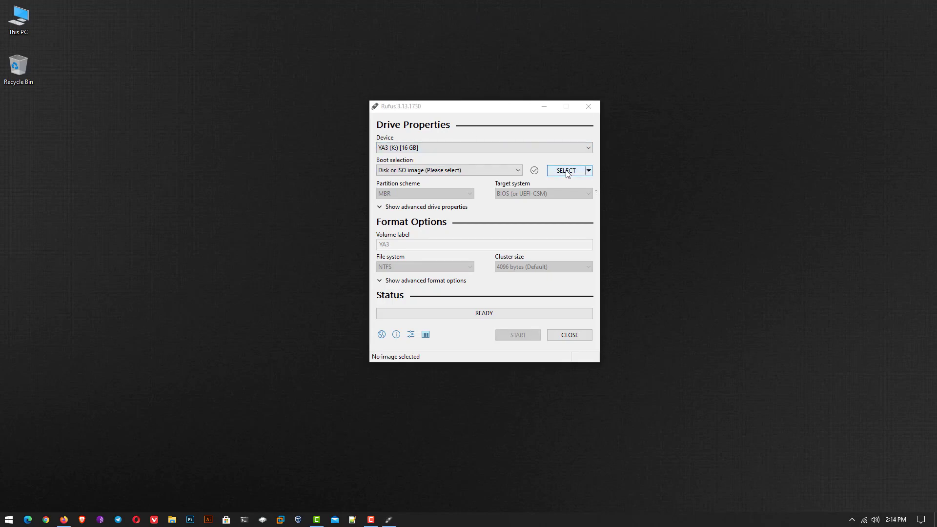
left_click(566, 170)
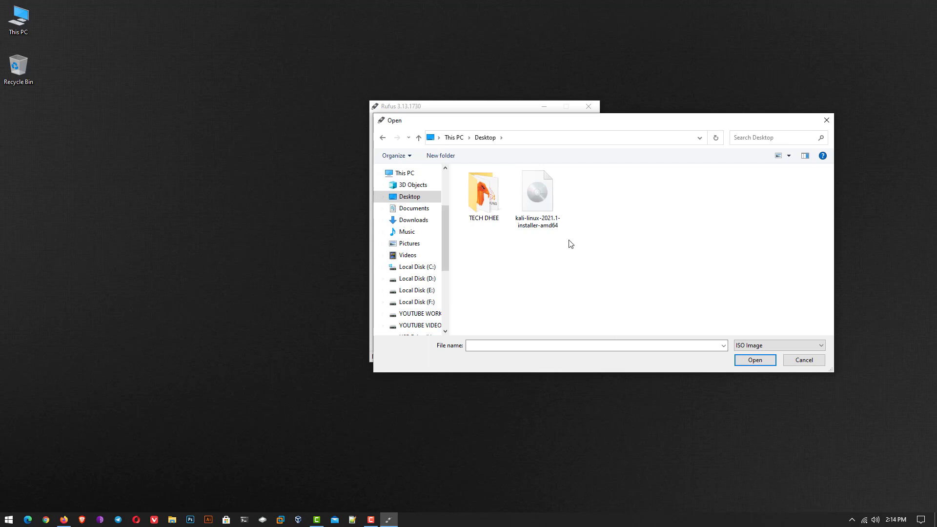
left_click(537, 195)
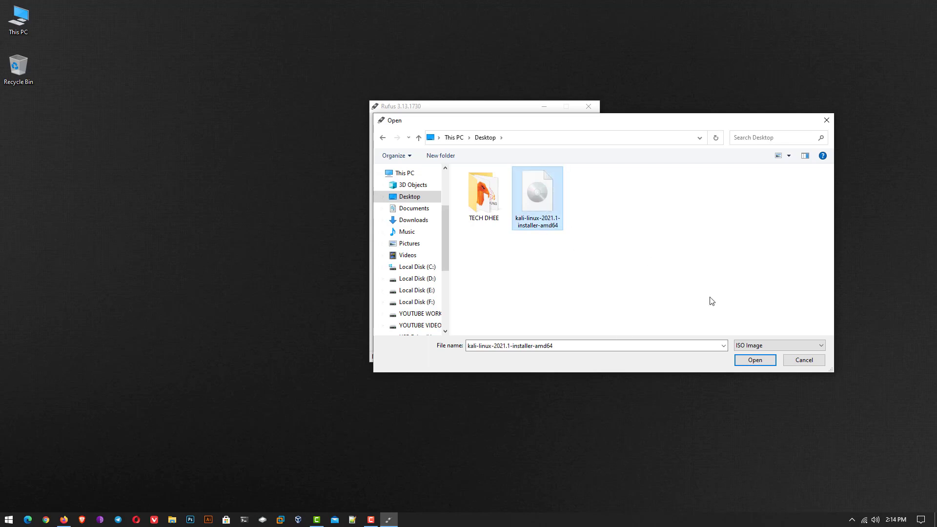
left_click(751, 360)
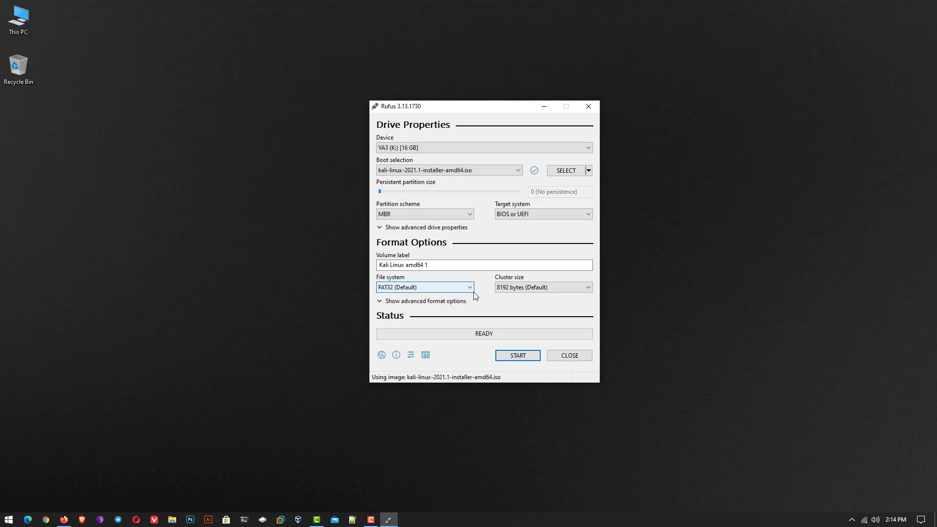
Start the write, allowing the Syslinux download, choosing DD Image mode and accepting data erasure
left_click(520, 357)
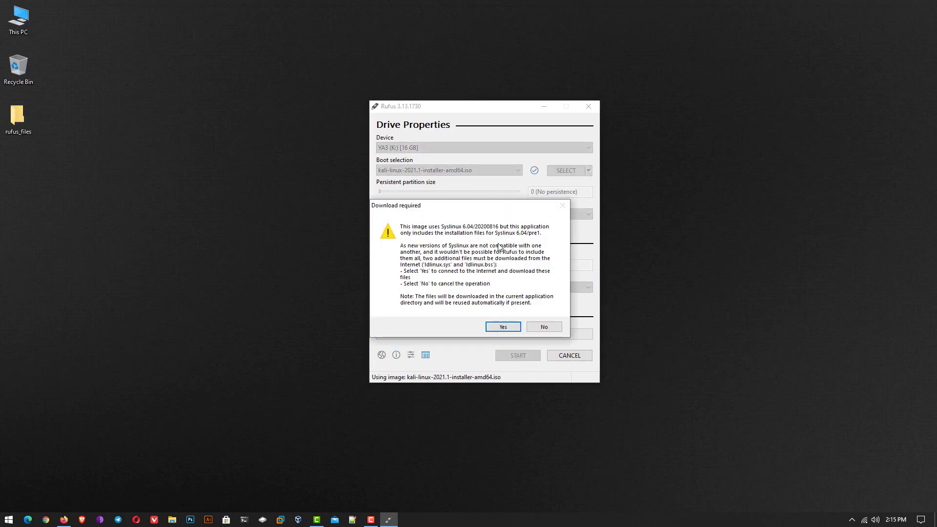
left_click(504, 324)
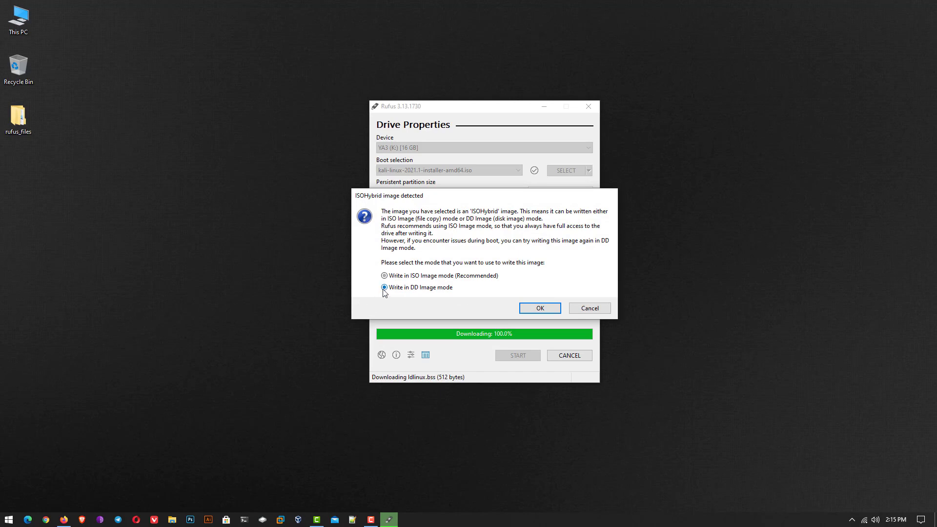
left_click(558, 310)
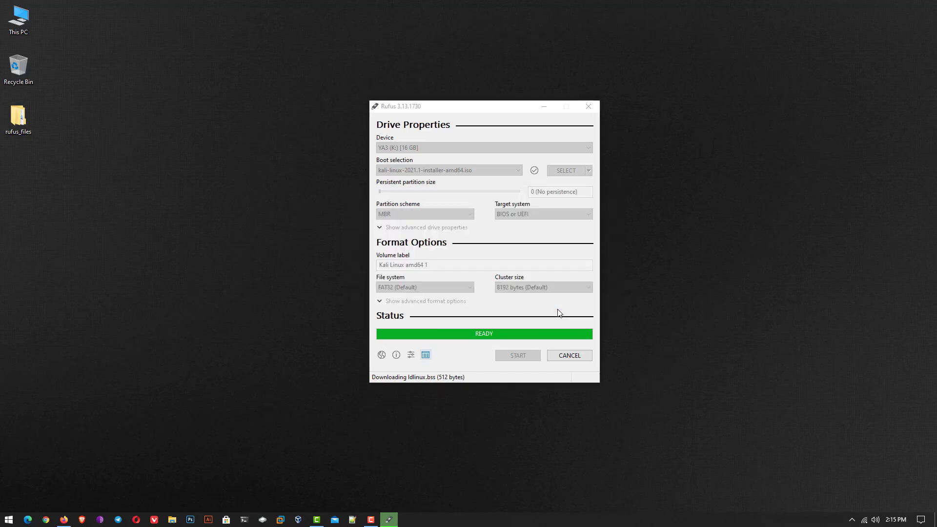
left_click(495, 297)
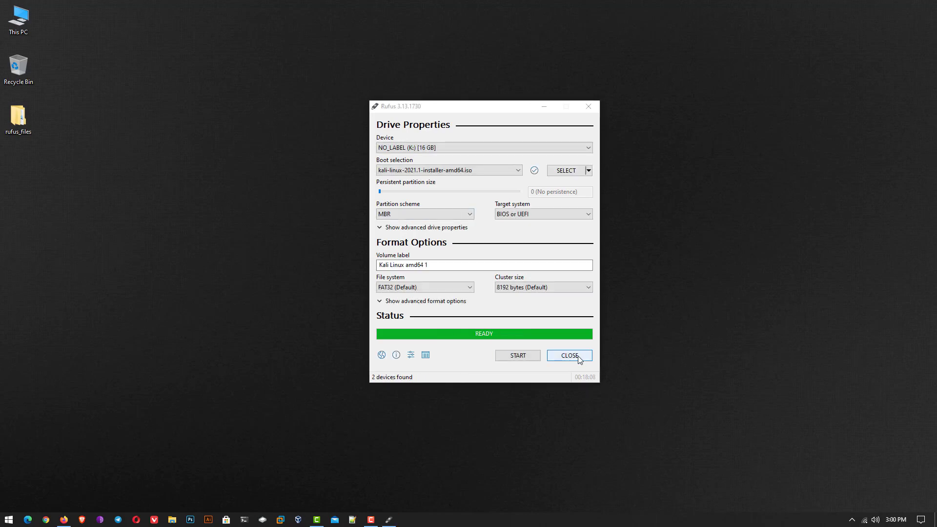
Close Rufus and keep Graphical install selected in the Kali boot menu
left_click(578, 357)
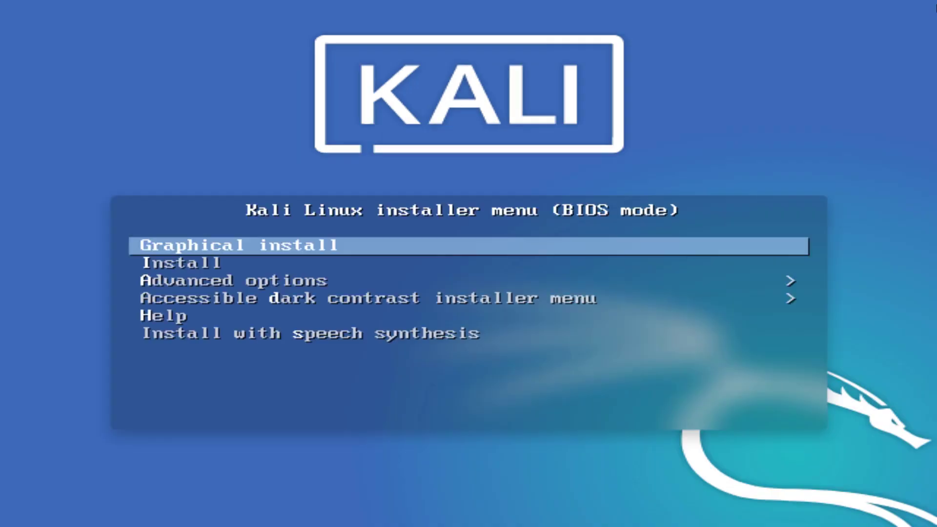
key("Down")
key("Down")
key("Up")
key("Up")
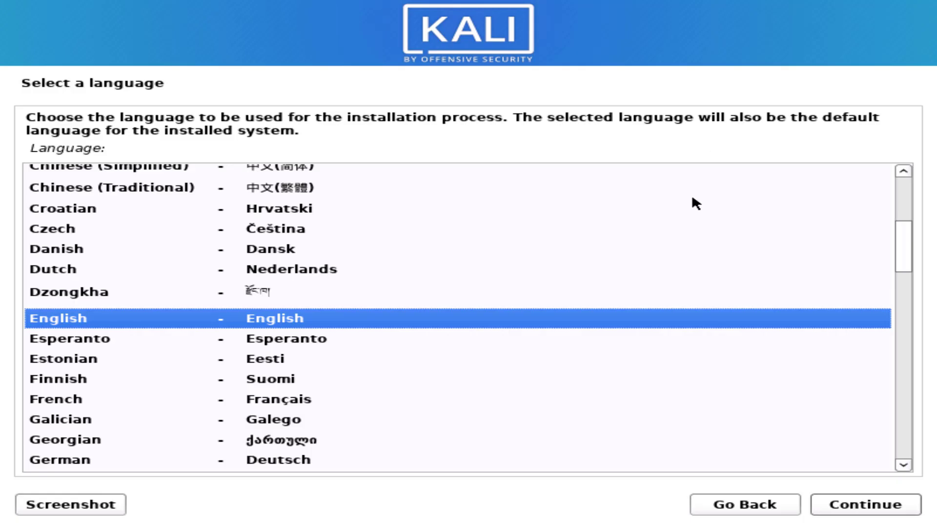
Choose English as the installation language and continue
left_click(656, 251)
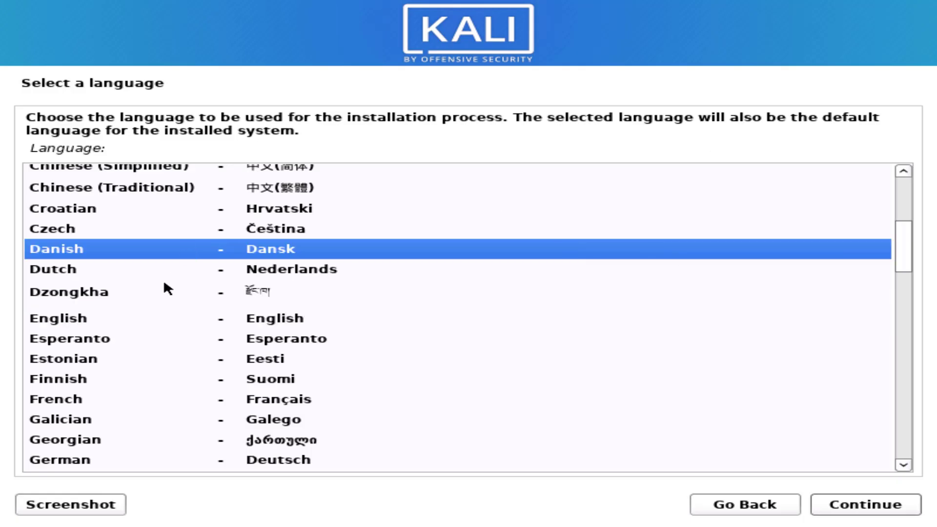
left_click(109, 319)
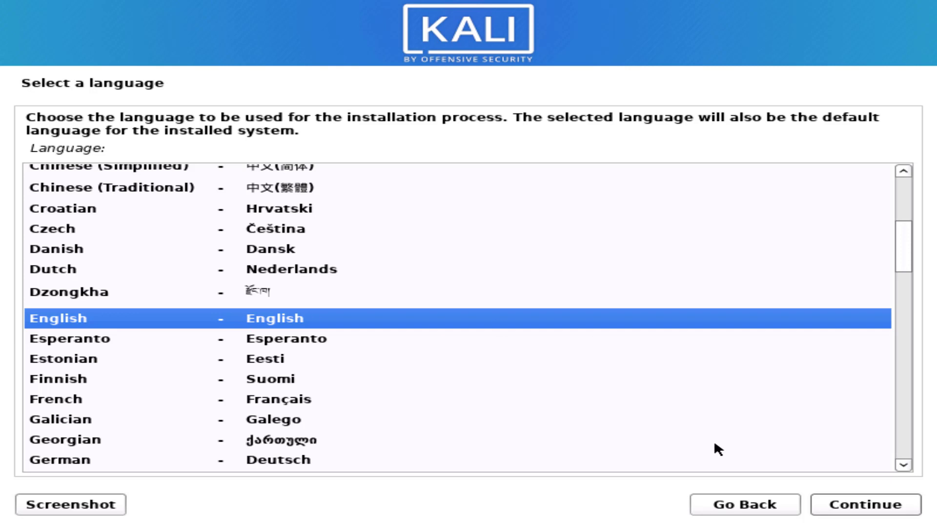
left_click(860, 510)
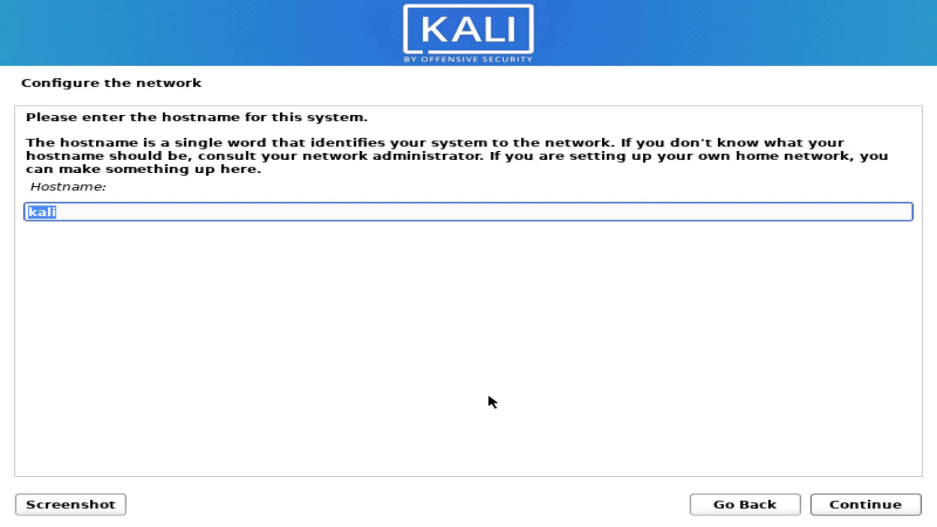
Keep hostname kali, leave the domain empty, and enter the new user's full name
left_click(841, 502)
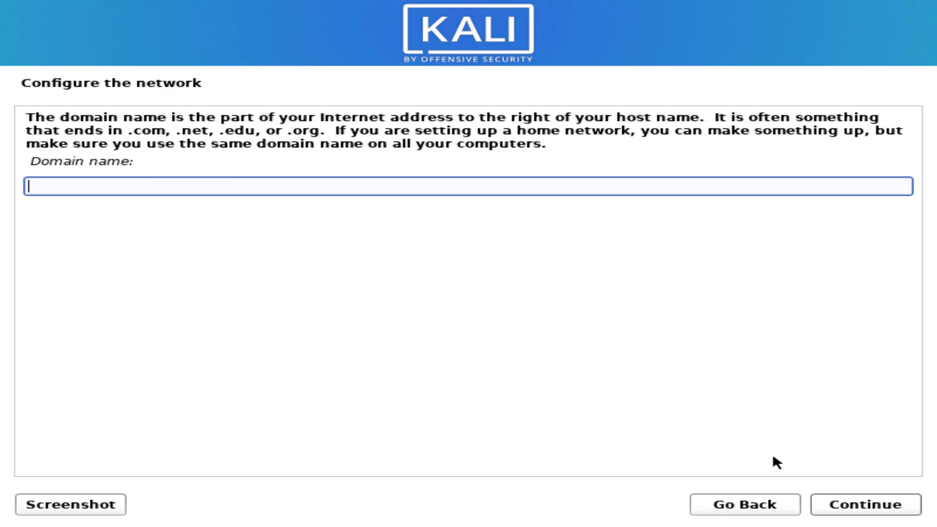
left_click(841, 505)
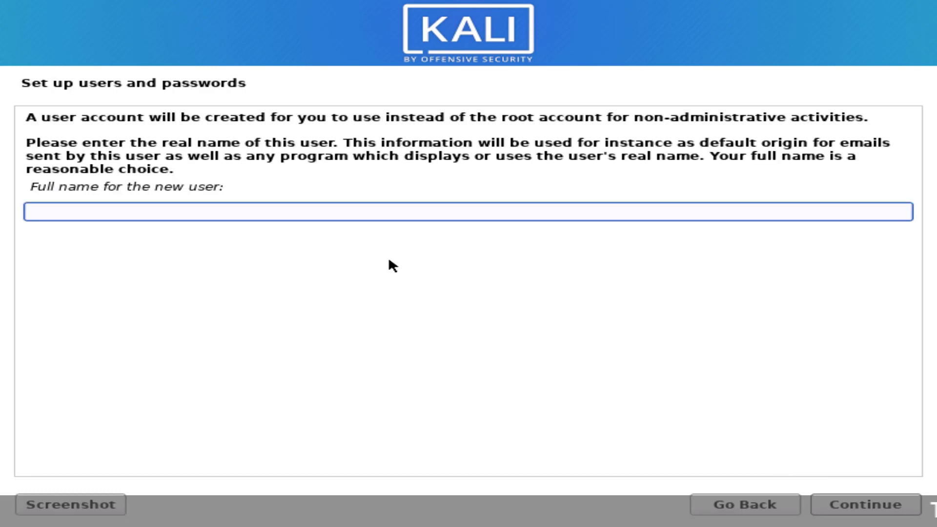
type("TECH DHEE")
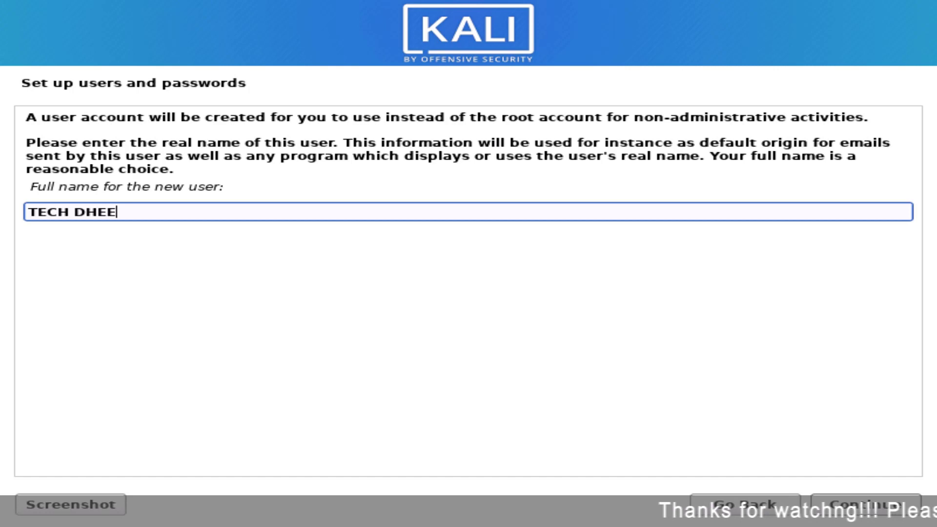
left_click(849, 508)
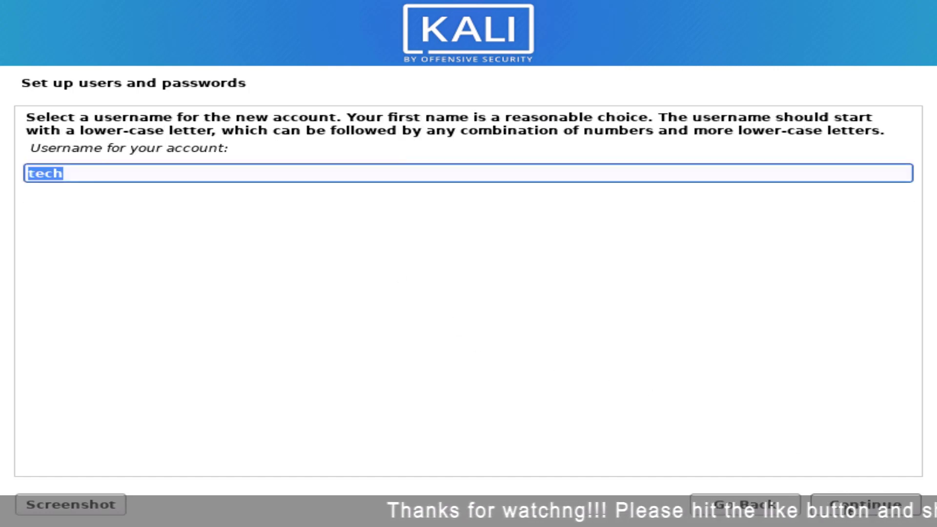
Set the account username and enter the user password twice
left_click(58, 173)
type("dhee")
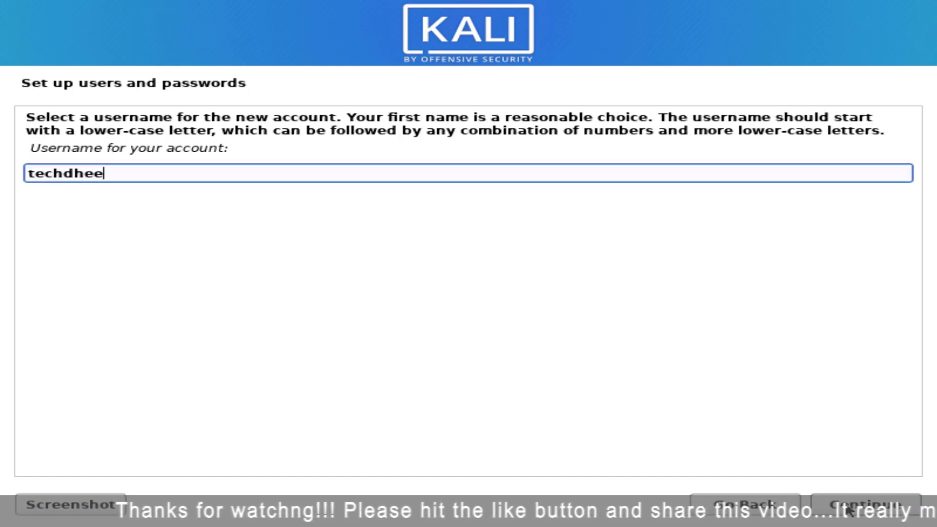
key("Return")
type("•••••••••")
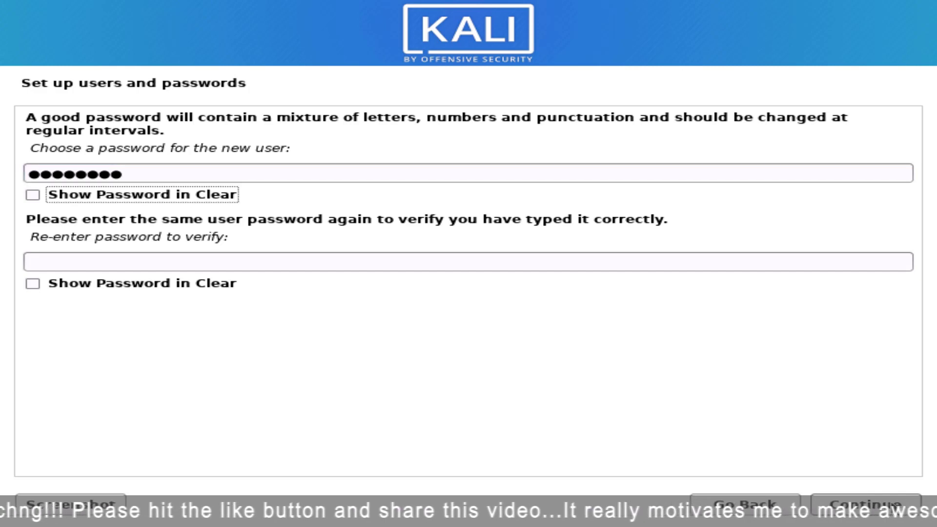
key("Tab")
type("•••••••••")
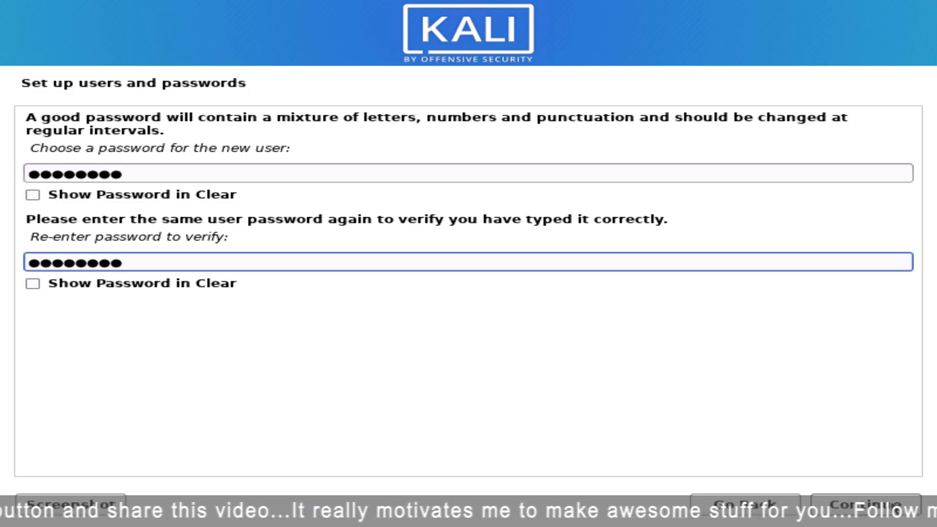
left_click(825, 504)
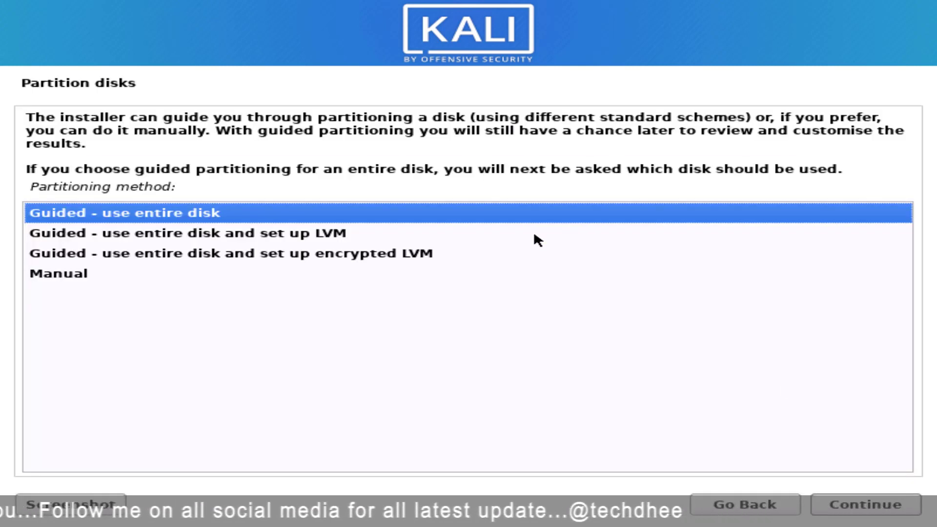
Choose manual partitioning and create a new empty partition table on sda
left_click(55, 277)
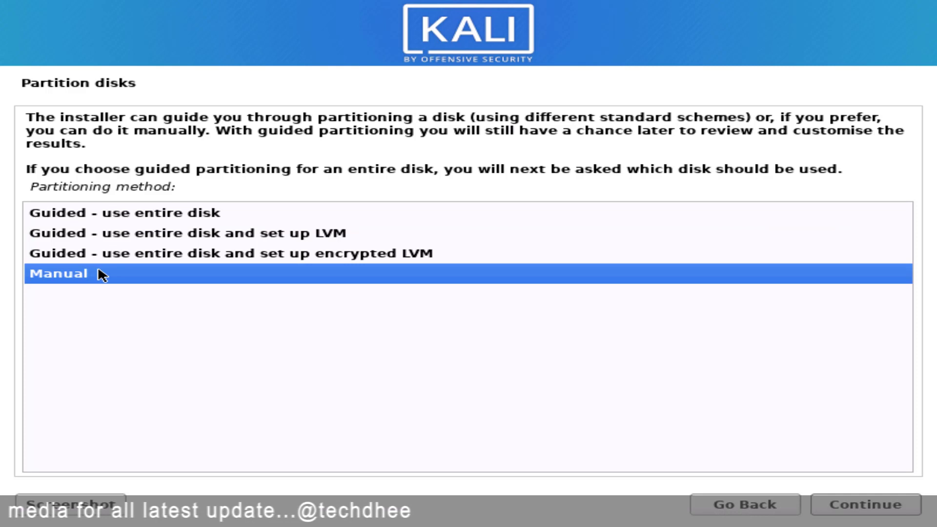
left_click(840, 505)
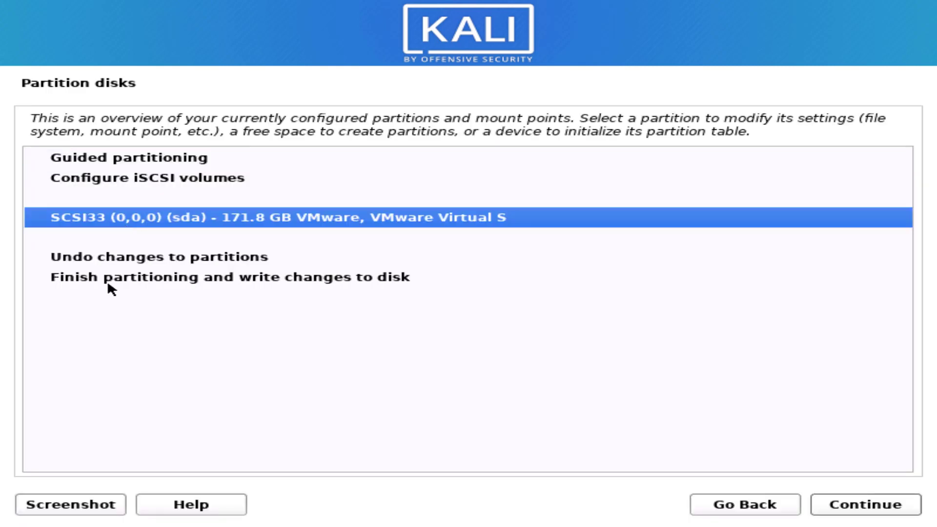
left_click(907, 512)
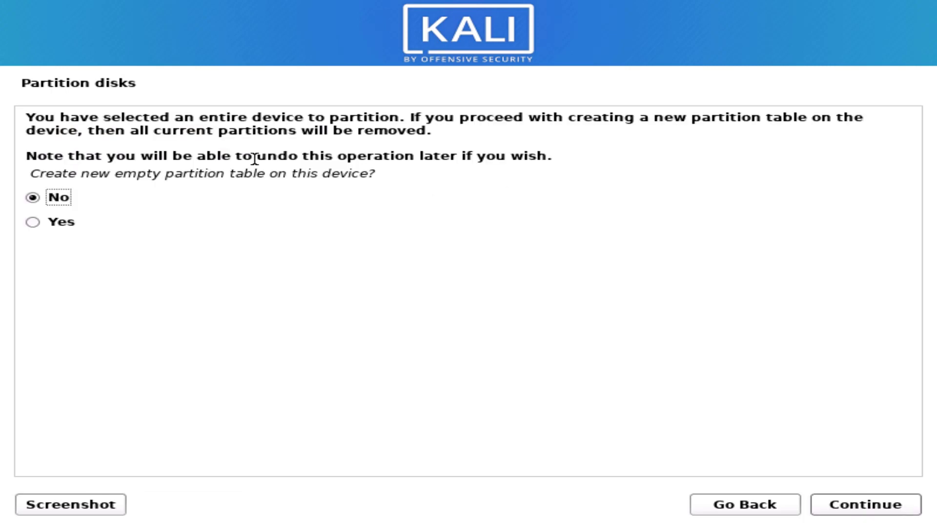
key("Down")
left_click(872, 505)
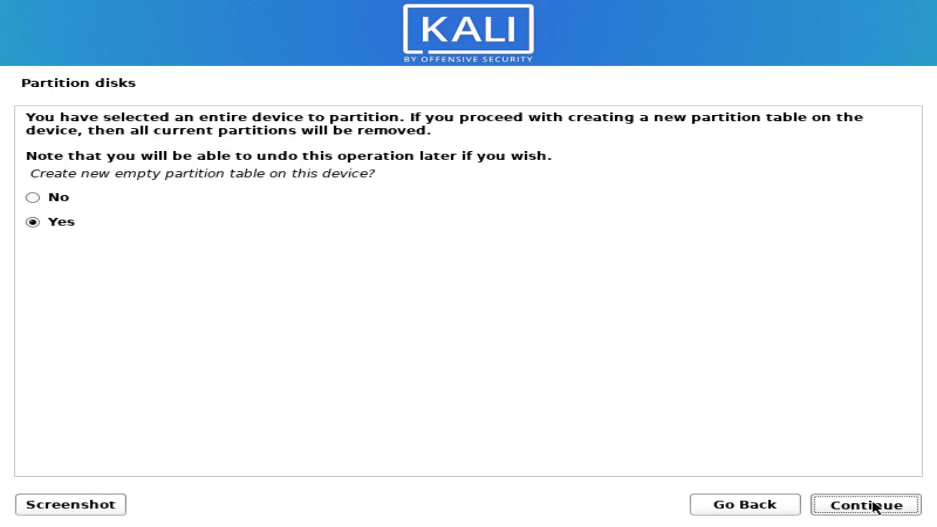
Create a 500MiB primary partition at the beginning of free space mounted at /boot
left_click(469, 302)
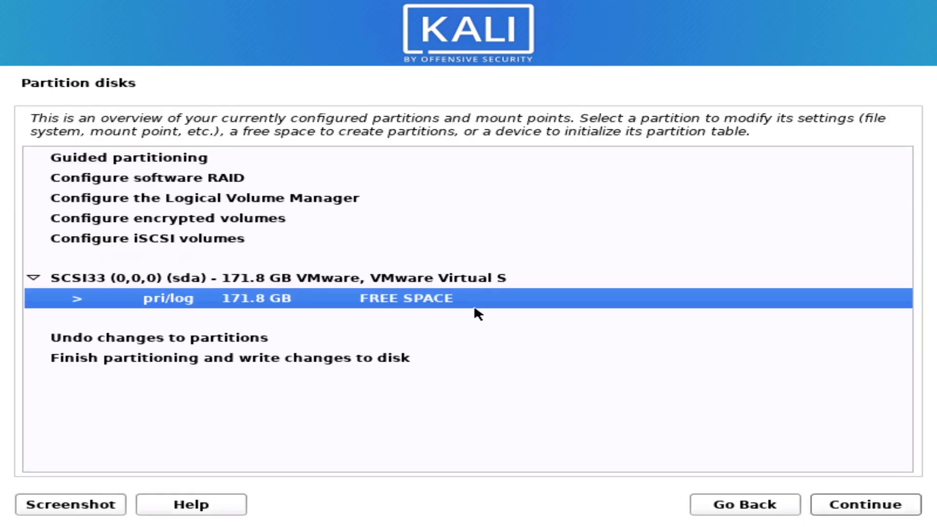
left_click(847, 510)
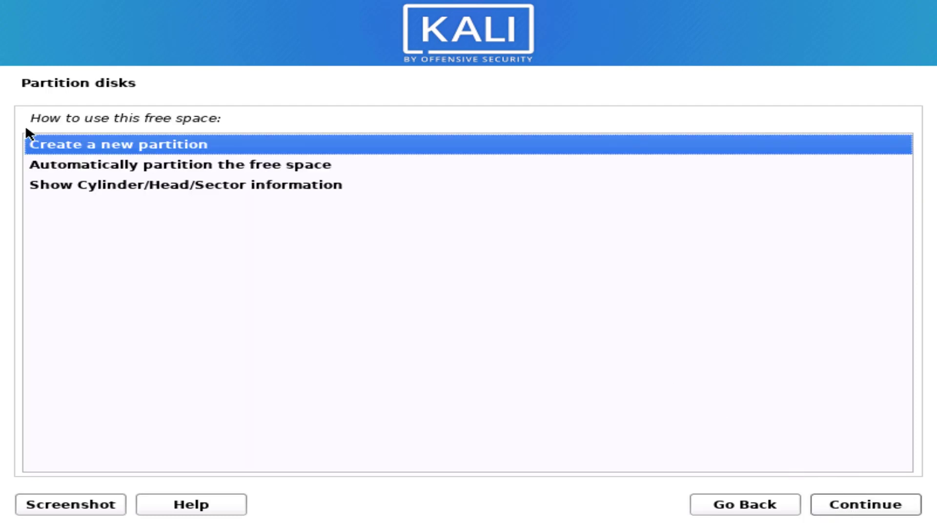
left_click(834, 504)
type("500MiB")
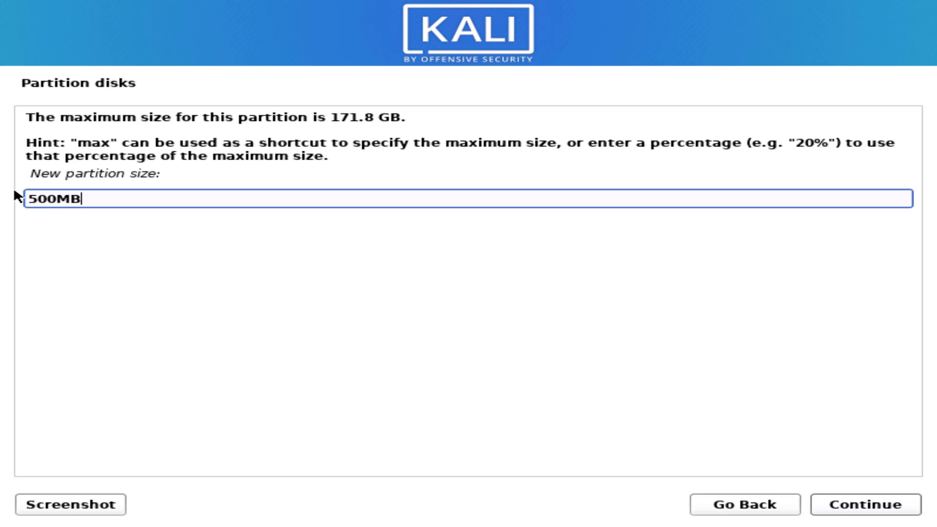
left_click(846, 505)
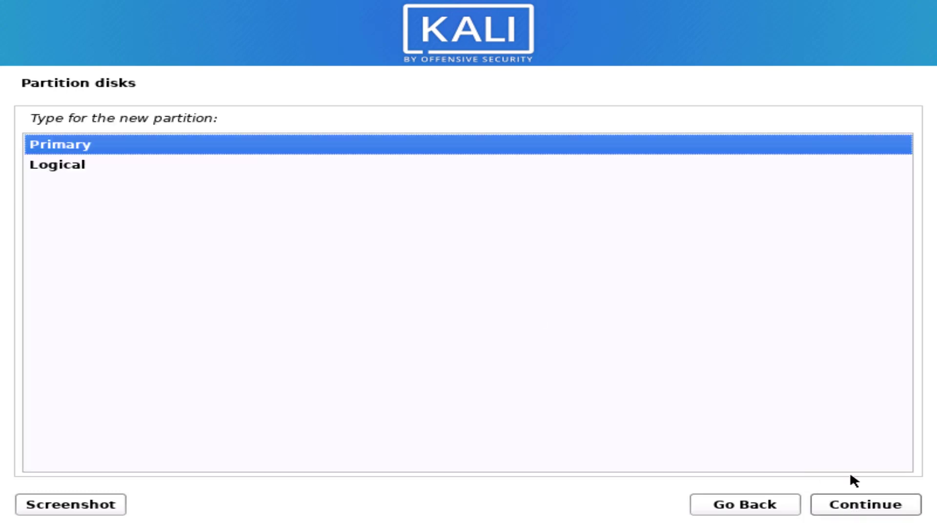
left_click(871, 504)
left_click(871, 507)
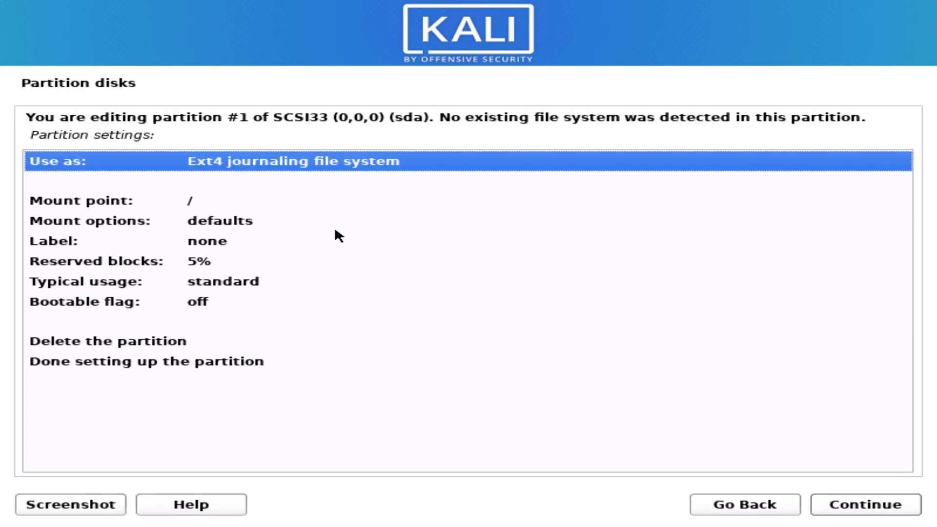
double_click(192, 198)
left_click(171, 168)
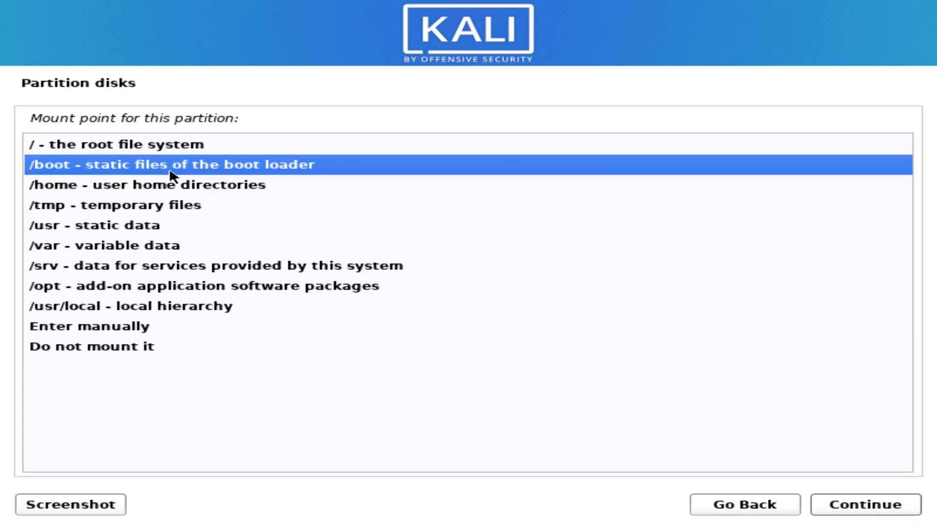
left_click(845, 507)
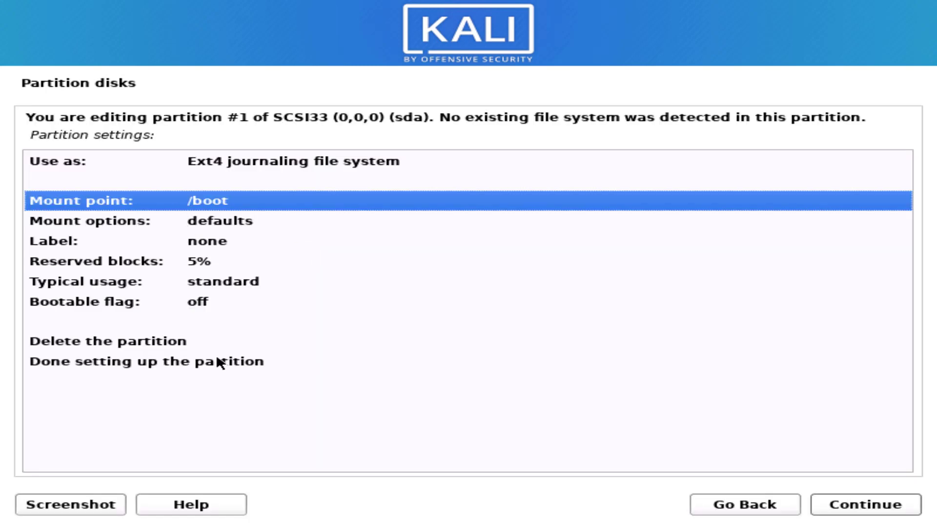
left_click(217, 361)
left_click(843, 505)
Create an 8GB primary partition in the free space and use it as swap area
left_click(267, 318)
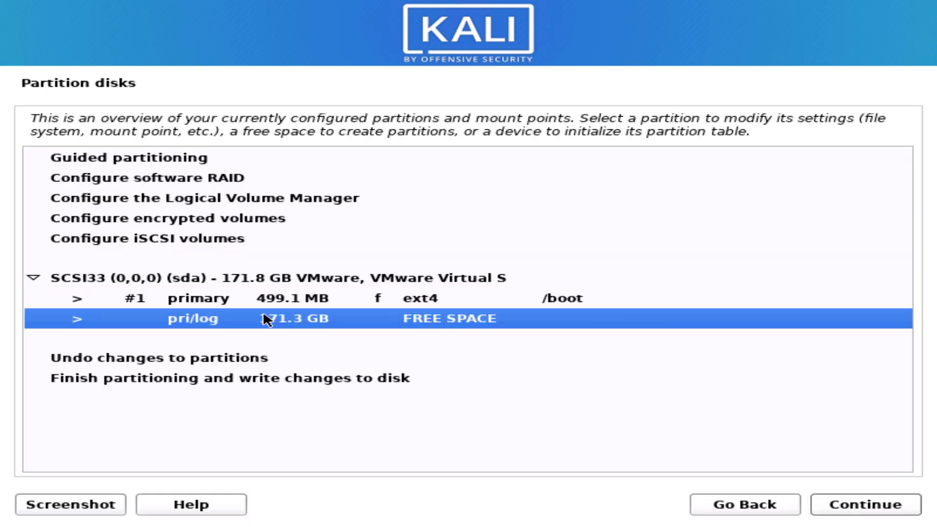
left_click(836, 502)
left_click(842, 506)
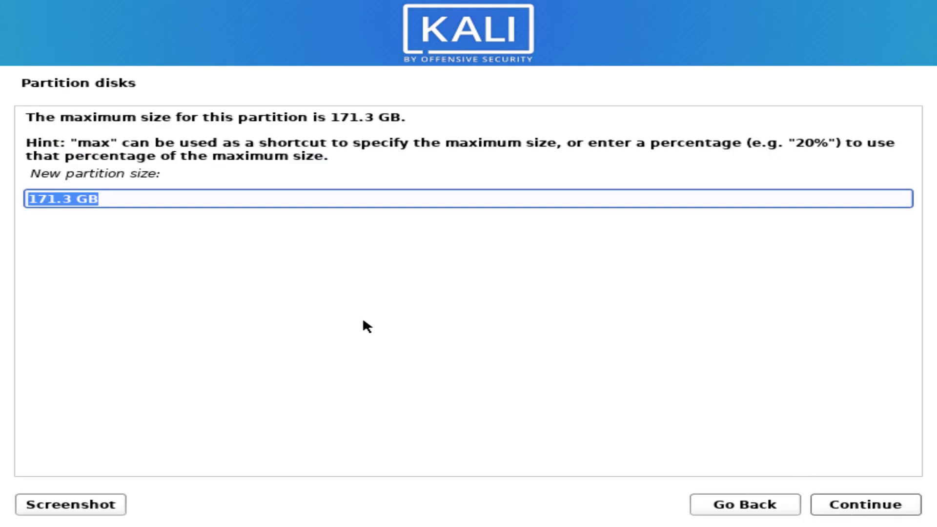
type("8GB")
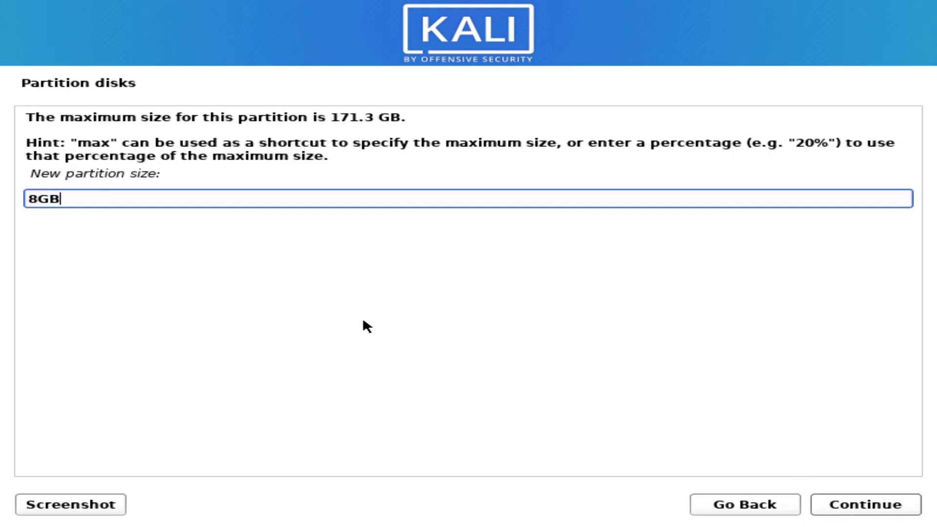
left_click(829, 504)
left_click(83, 145)
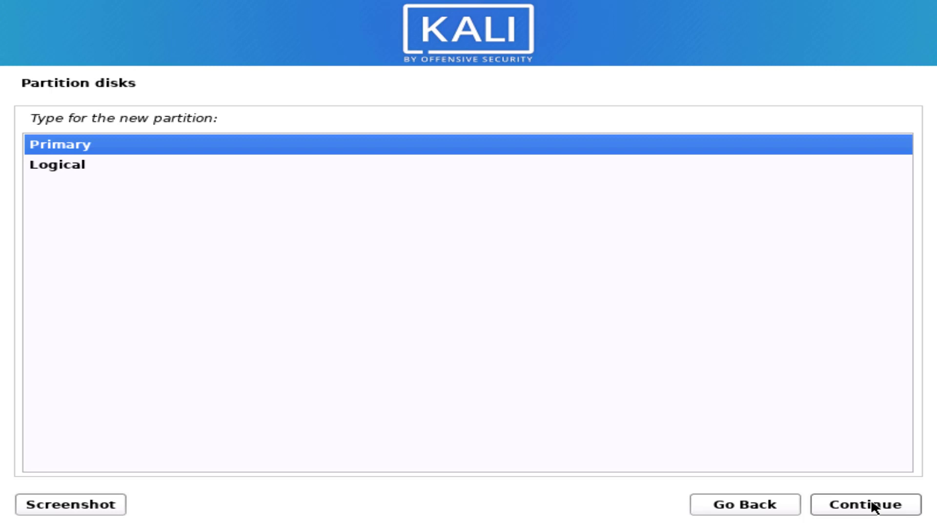
left_click(872, 504)
left_click(860, 502)
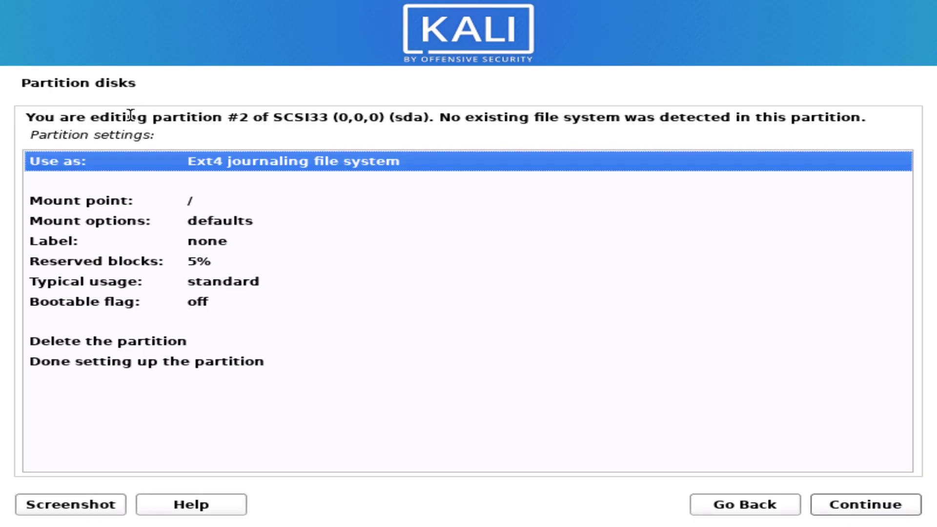
double_click(206, 163)
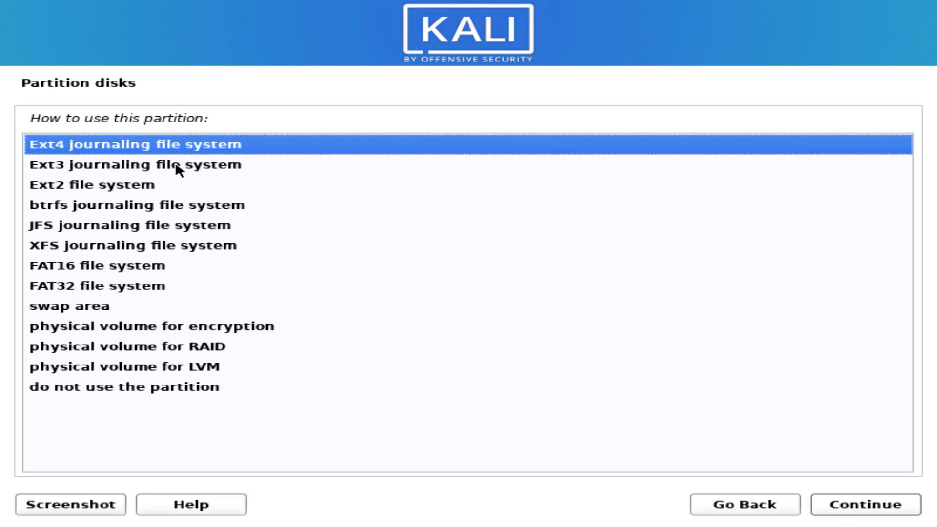
left_click(92, 306)
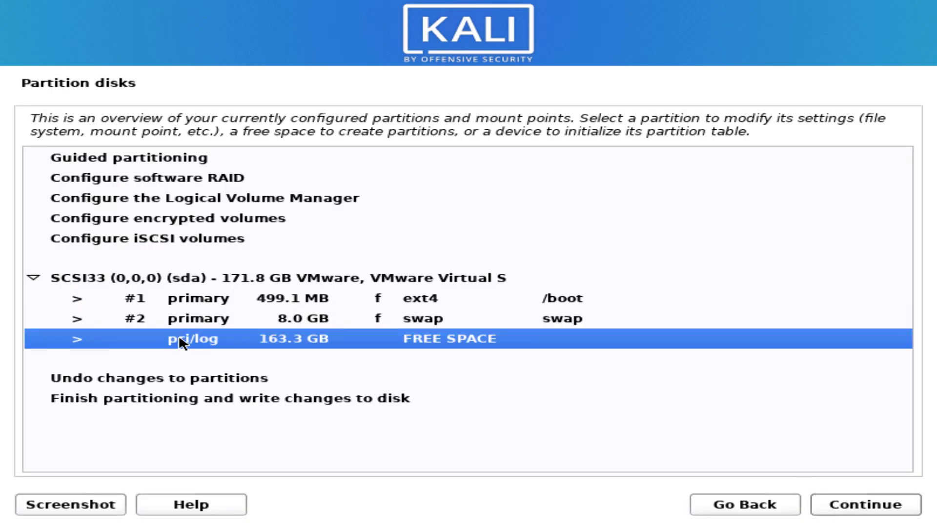
Create a primary ext4 partition with the remaining 163.3 GB, mounted at /
left_click(848, 507)
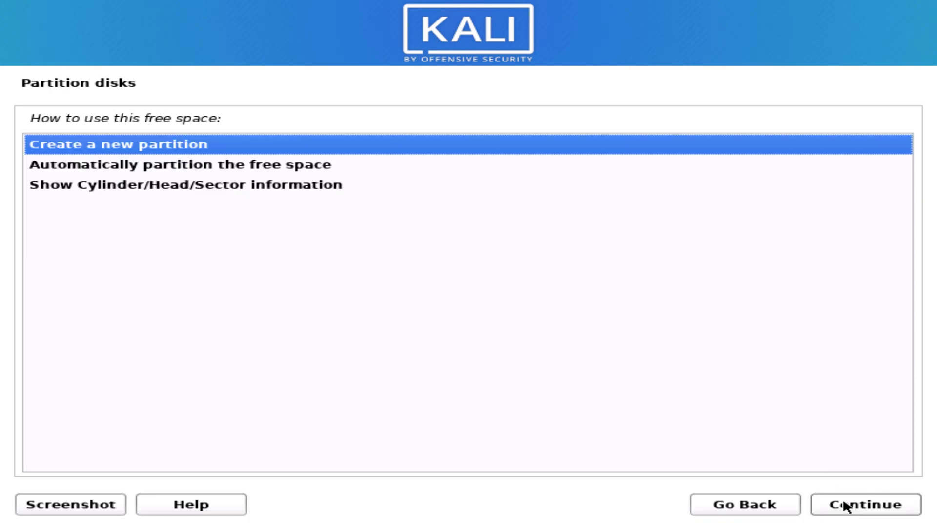
left_click(847, 506)
left_click(843, 502)
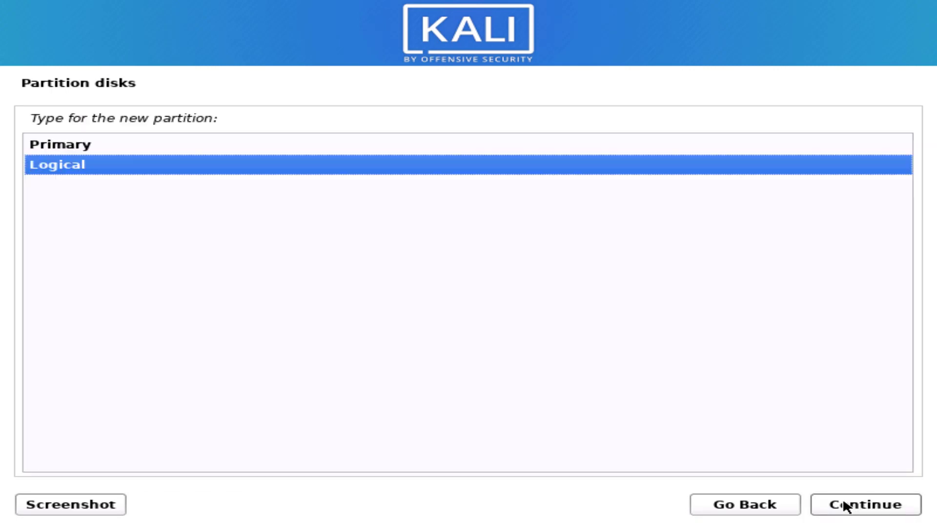
key("Up")
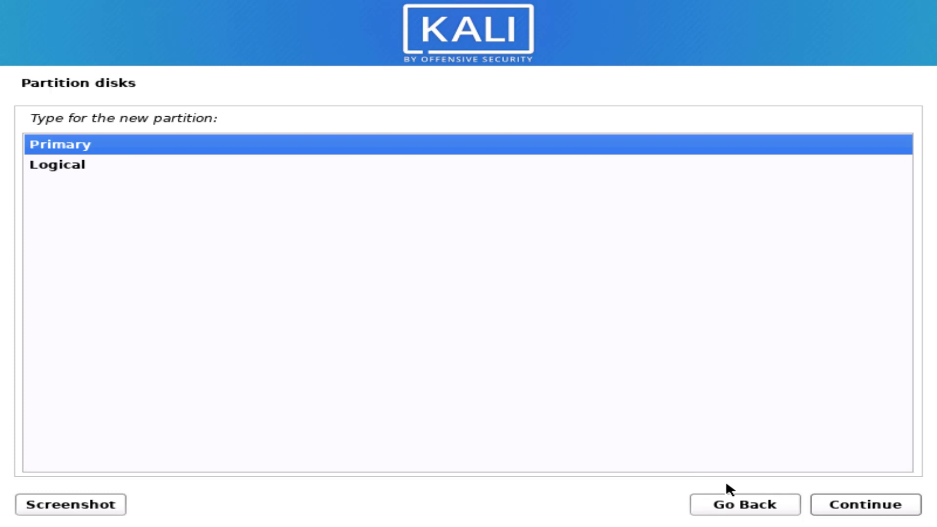
left_click(816, 502)
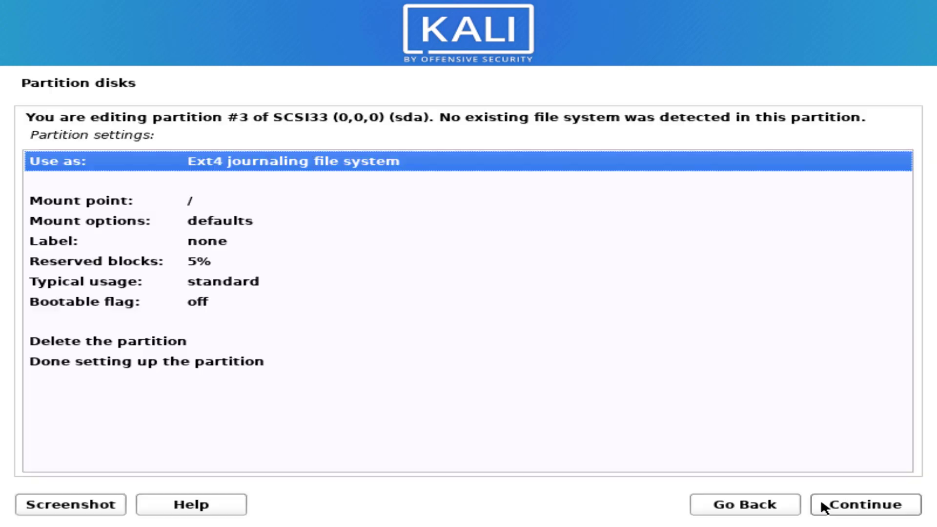
left_click(180, 210)
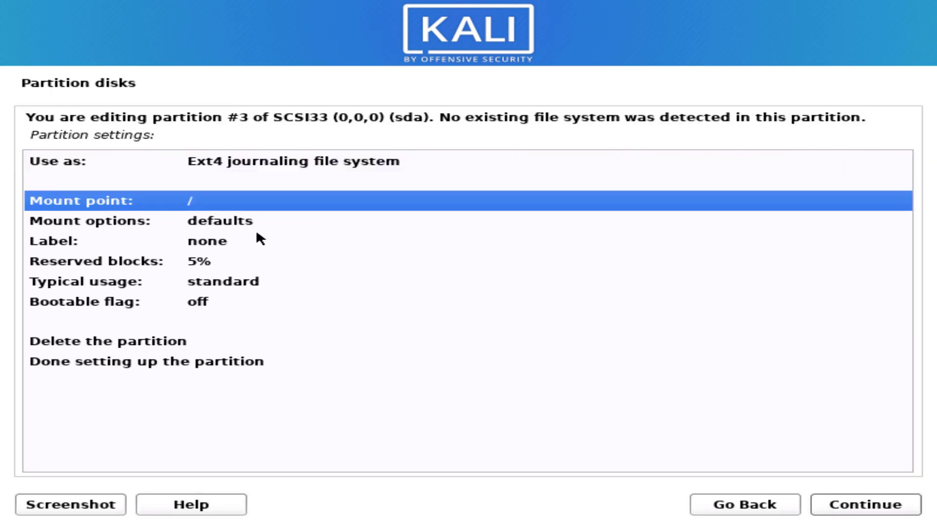
left_click(167, 368)
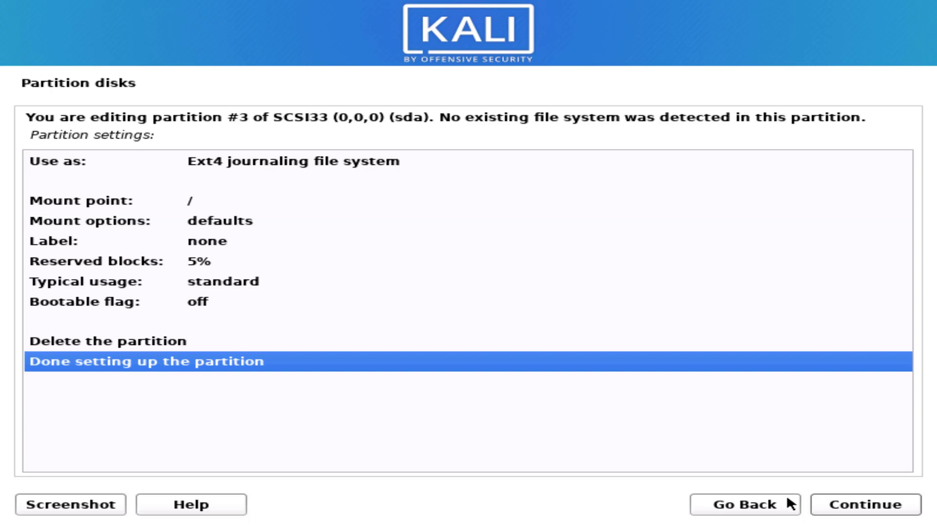
left_click(842, 508)
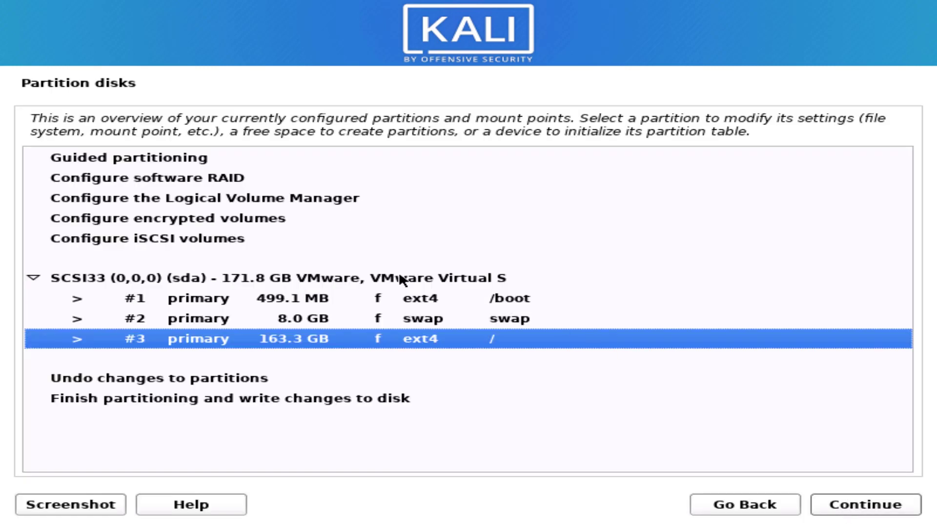
Write the partition layout to disk and keep the default Xfce desktop and tools selection
left_click(344, 397)
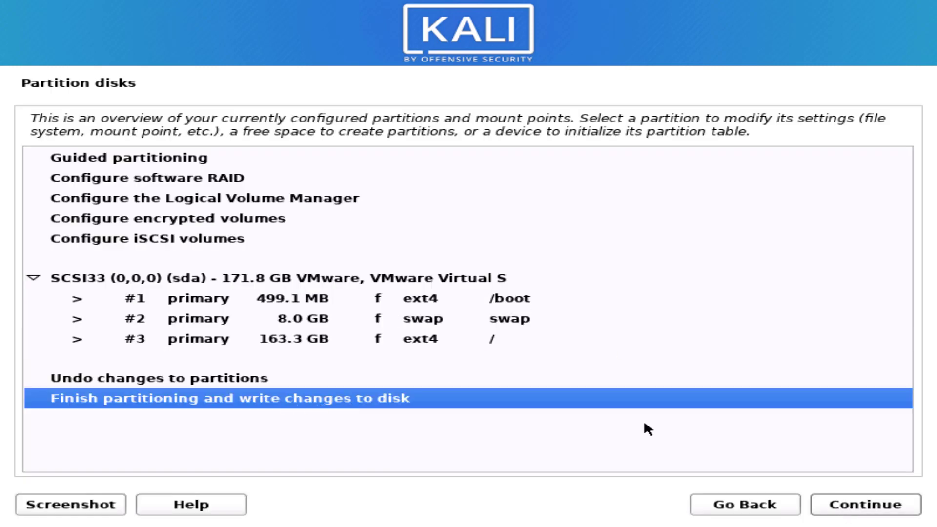
left_click(857, 507)
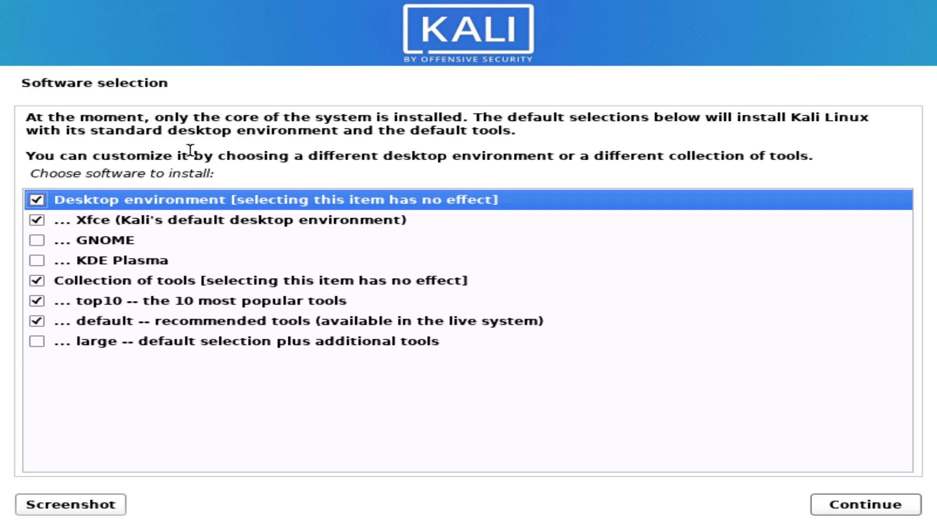
left_click(856, 506)
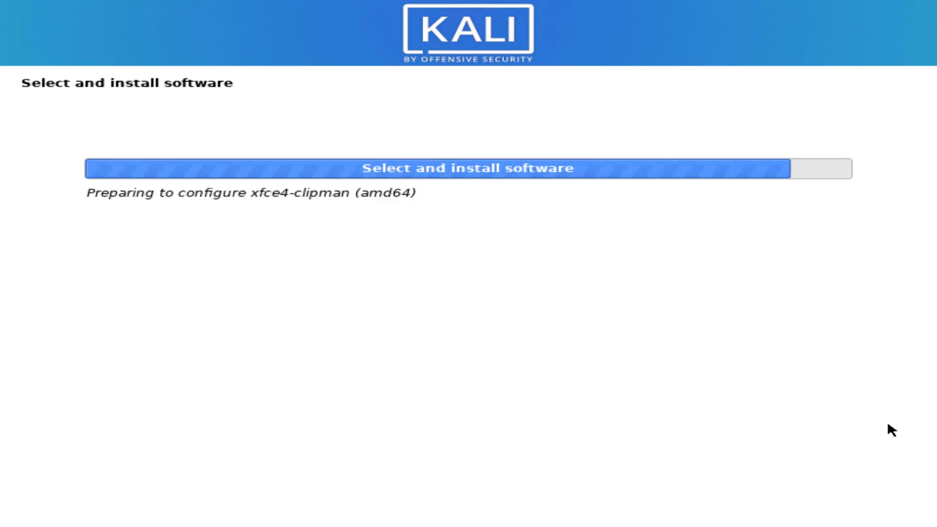
Agree to install the GRUB boot loader and put it on /dev/sda
left_click(845, 510)
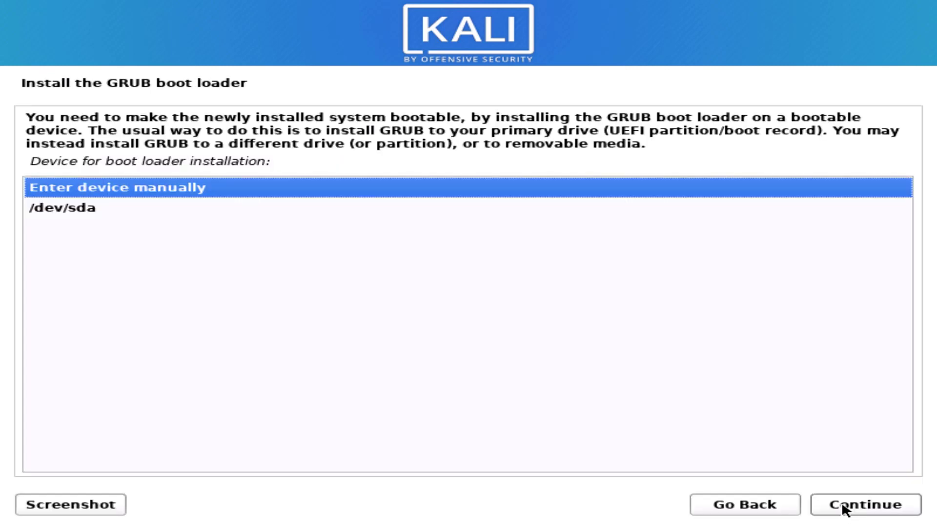
left_click(80, 209)
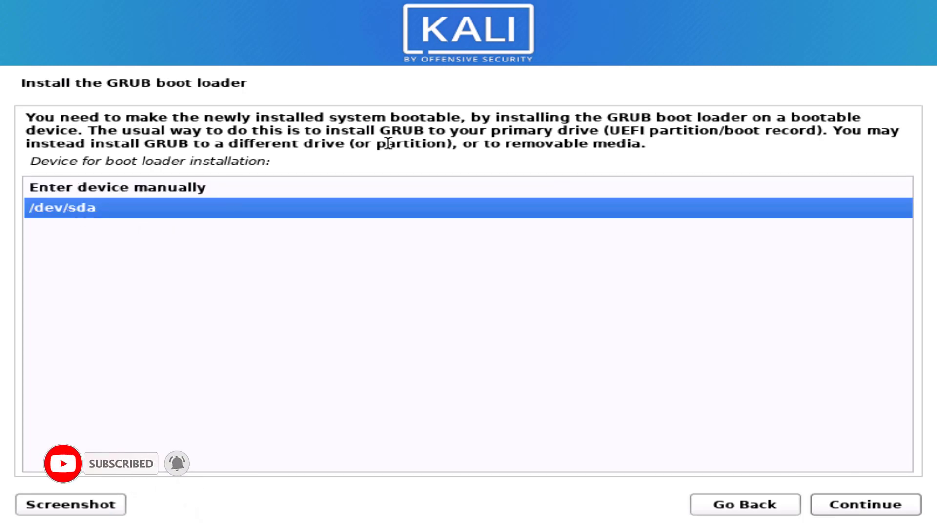
left_click(847, 513)
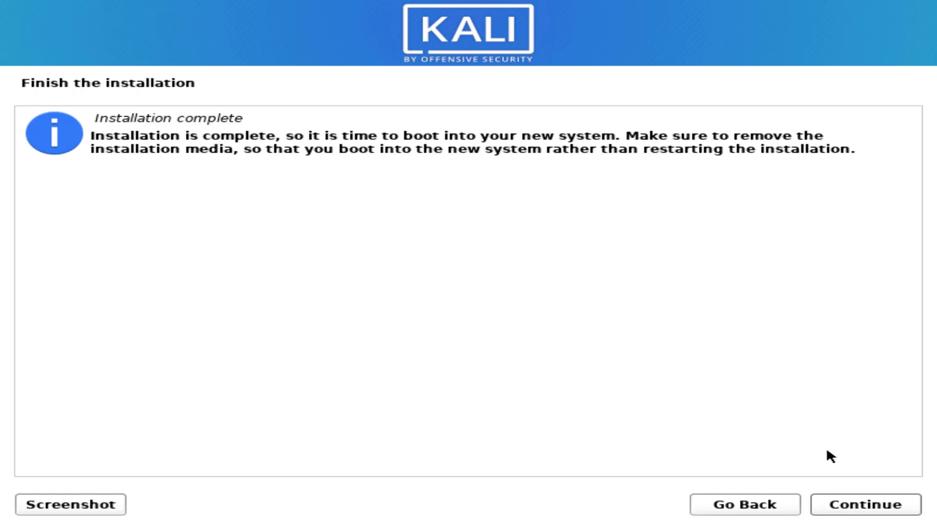
Continue from the Installation complete screen so the installer finishes and reboots
left_click(843, 502)
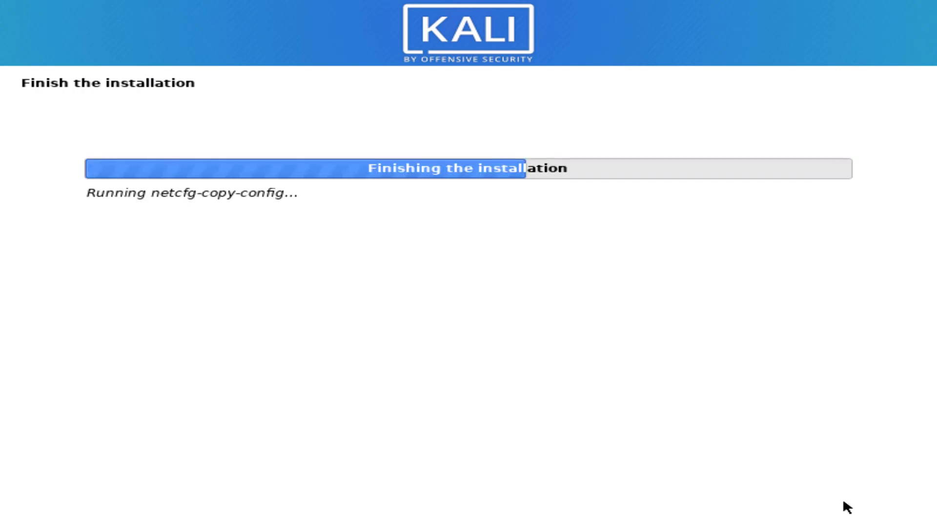